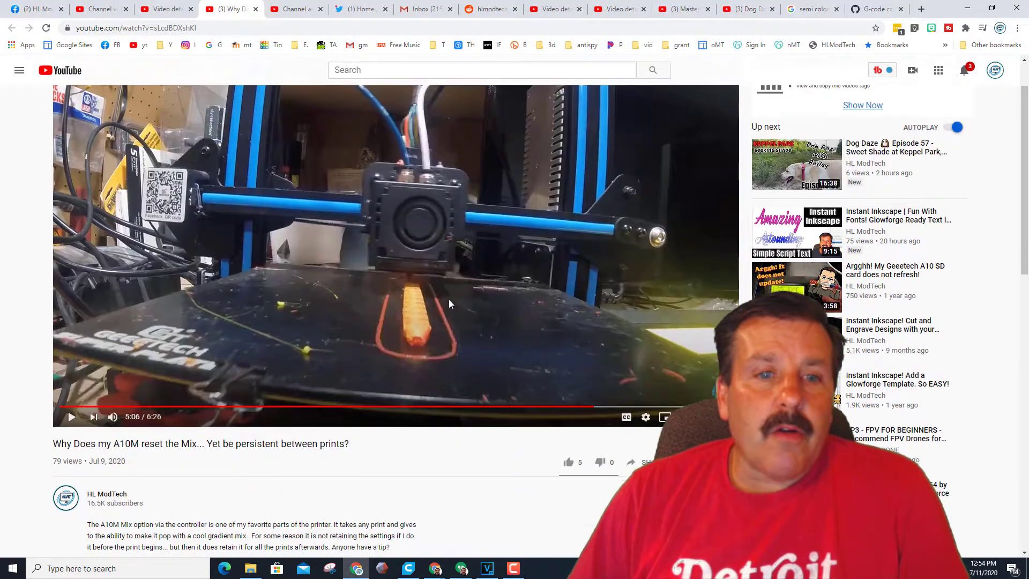
- Expand the YouTube reply explaining the M166 S1 A0 Z80 I0 J1 gradient start code
scroll(448, 299, "down", 10)
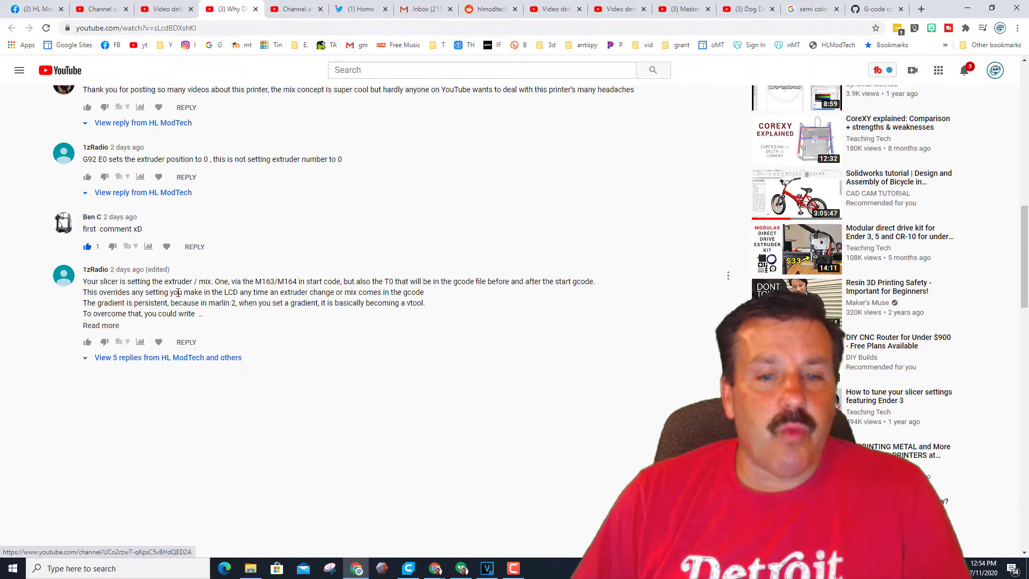
scroll(177, 293, "down", 2)
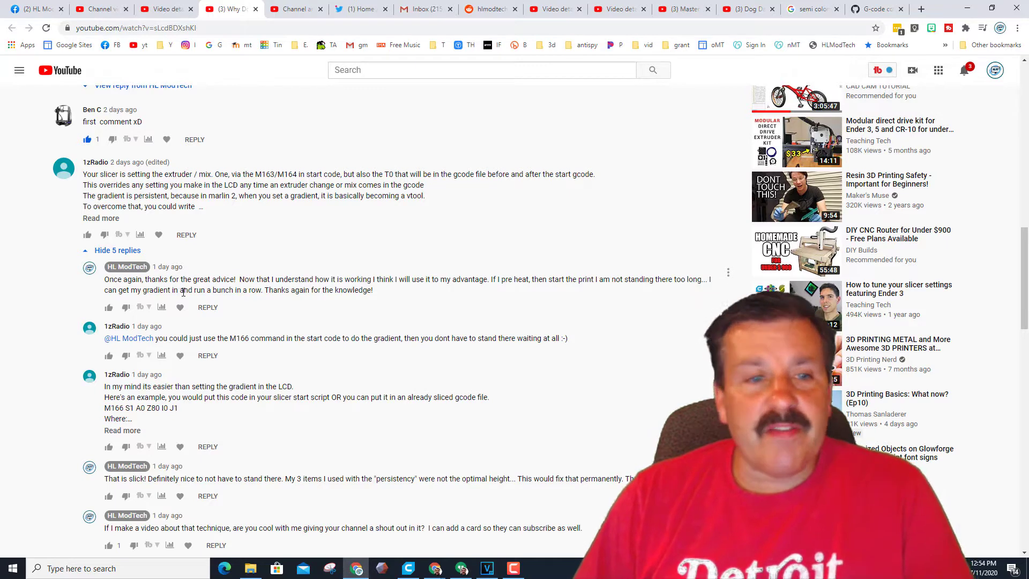
left_click(128, 432)
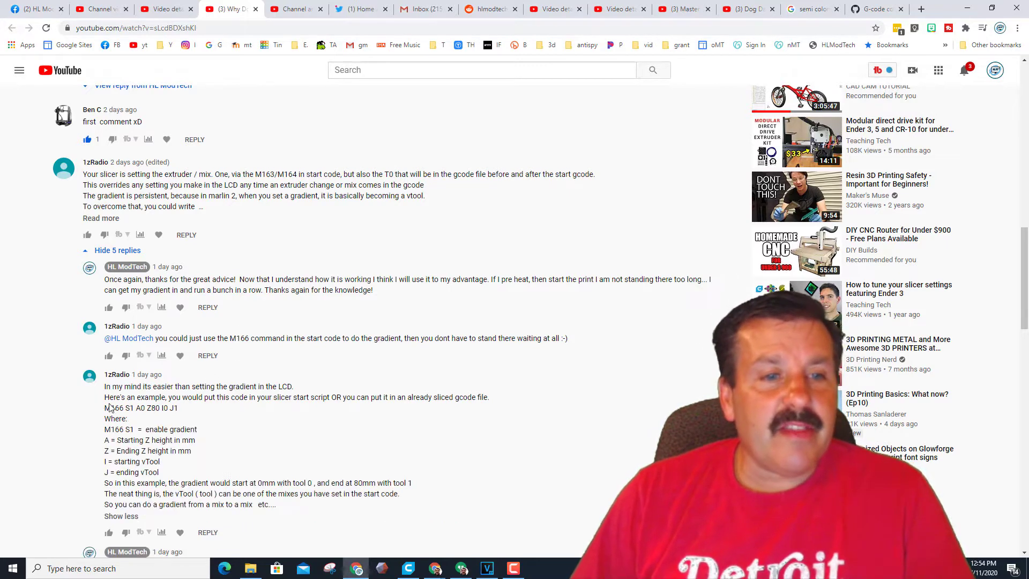
scroll(223, 402, "down", 1)
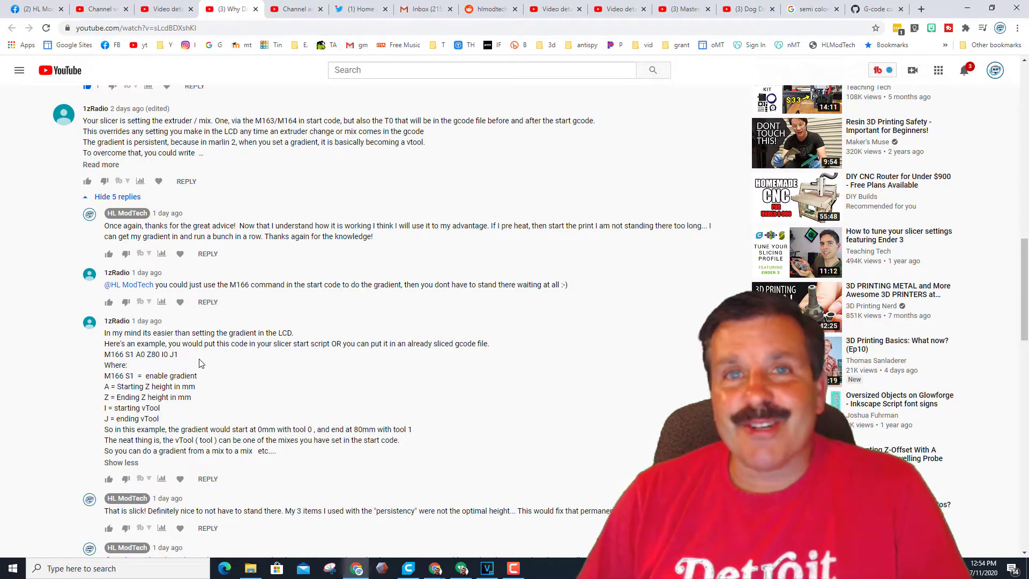
- Open HL happy crab.stl from D:\db\Dropbox\3dmodeling in Cura
key("alt+Tab")
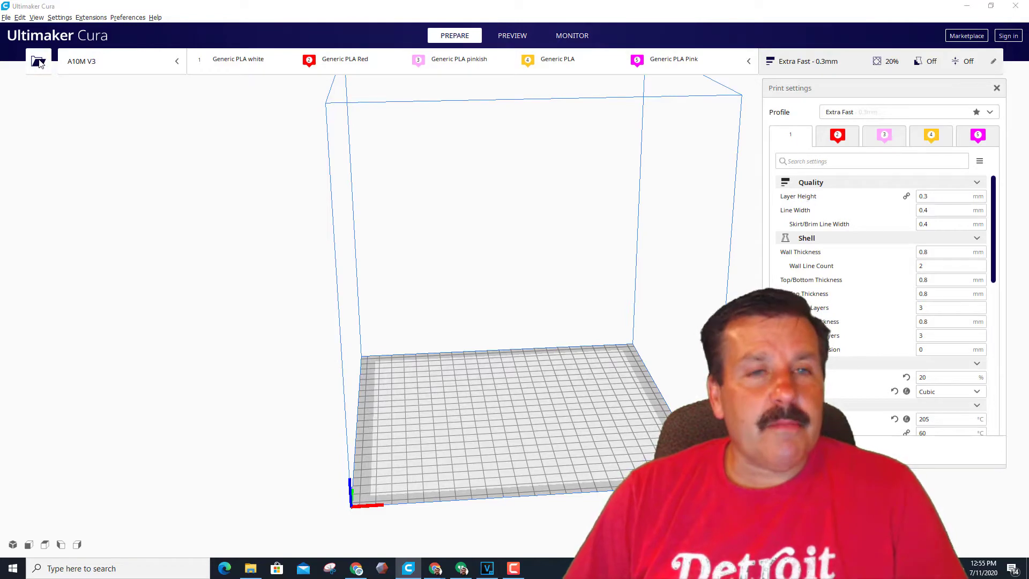
left_click(38, 62)
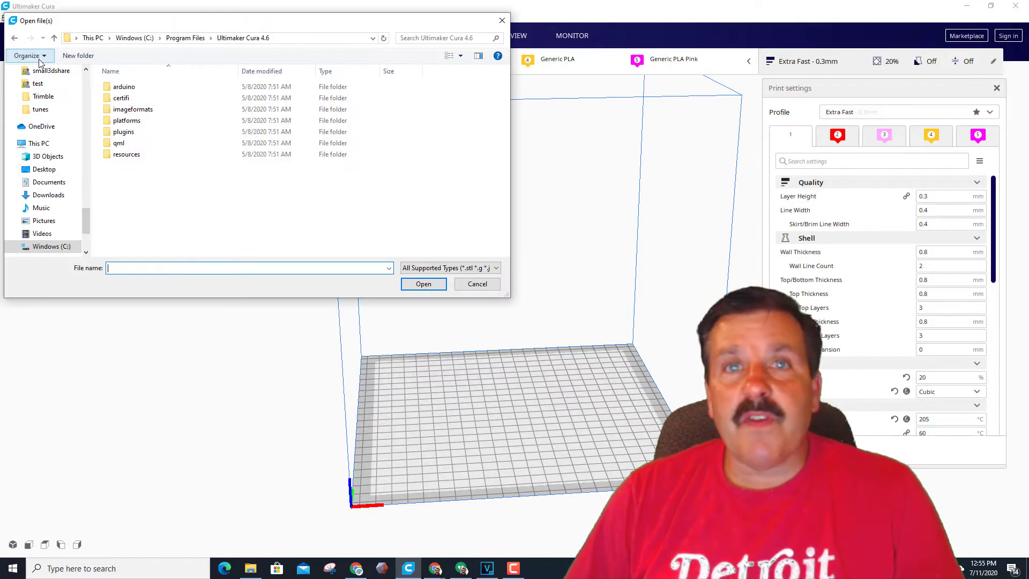
left_click(40, 109)
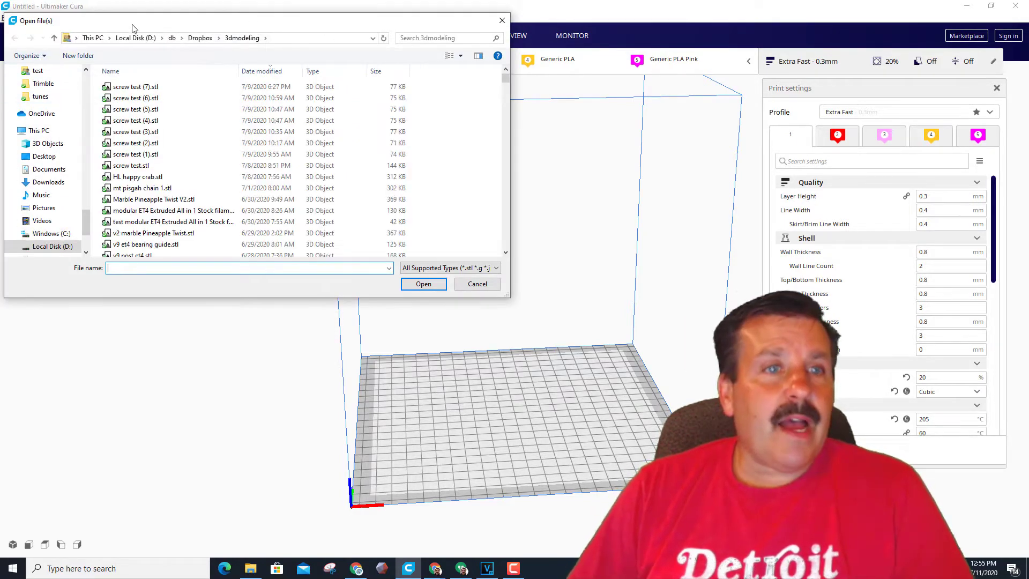
double_click(144, 181)
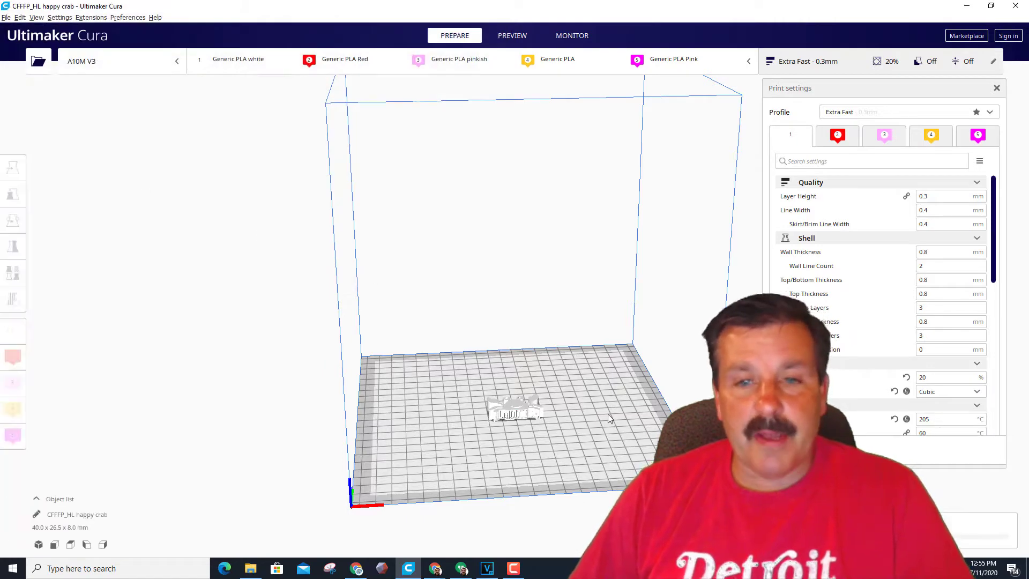
- Orbit around the crab and show its size, 40 × 26.542 × 7.999 mm
scroll(496, 417, "up", 6)
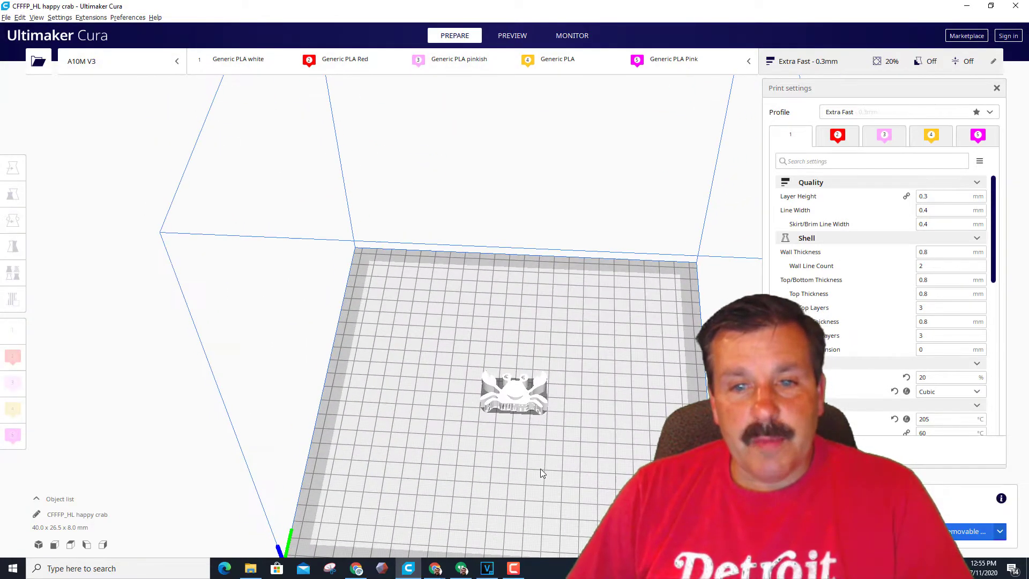
right_click_drag(514, 435, 464, 487)
right_click_drag(541, 464, 373, 500)
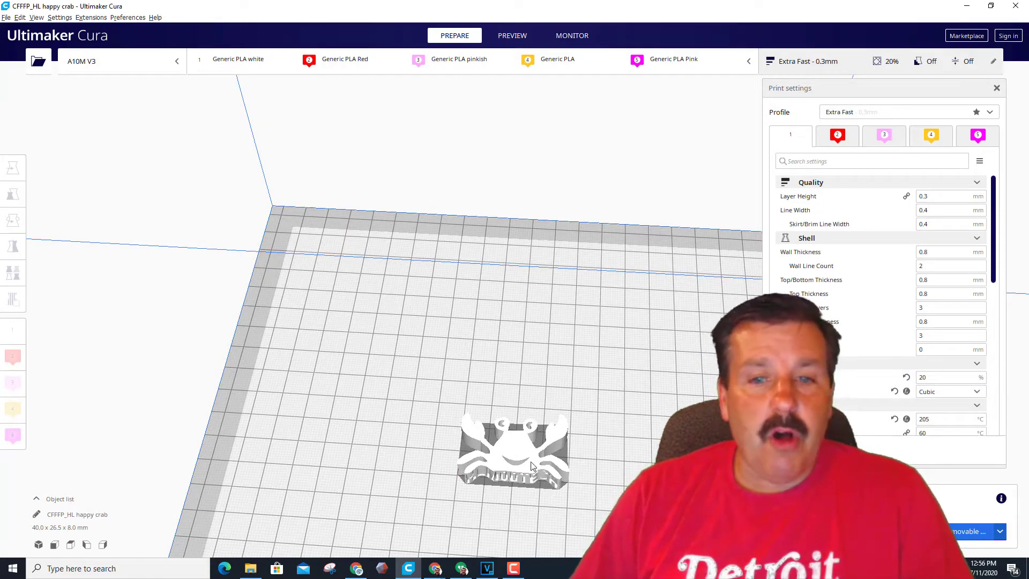
left_click(510, 456)
left_click(16, 201)
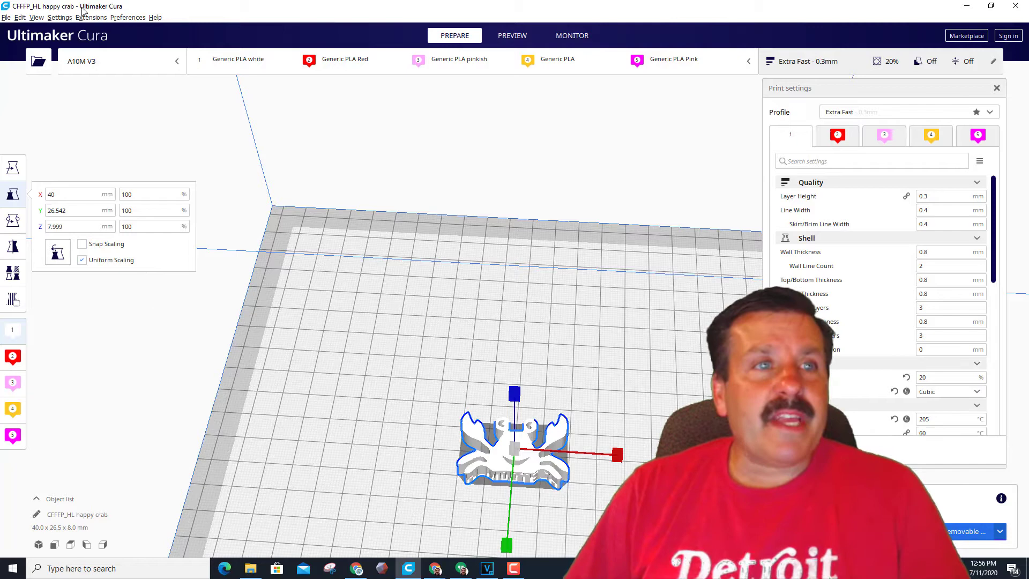
- Paste the M163/M164 mix lines and M166 S1 A3 Z10 I0 J1 into the A10M V3 start G-code
left_click(60, 17)
mouse_move(72, 28)
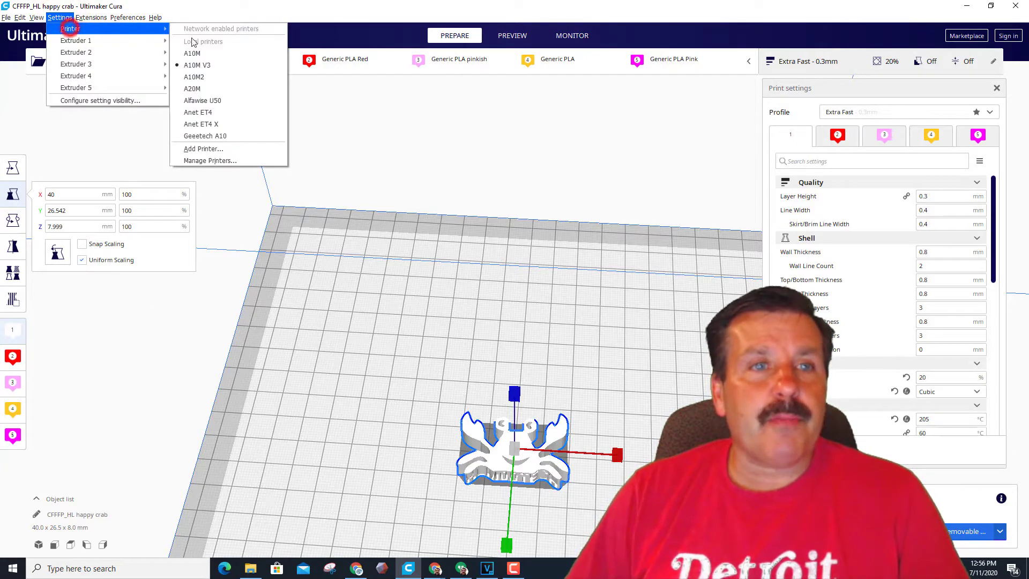
left_click(207, 163)
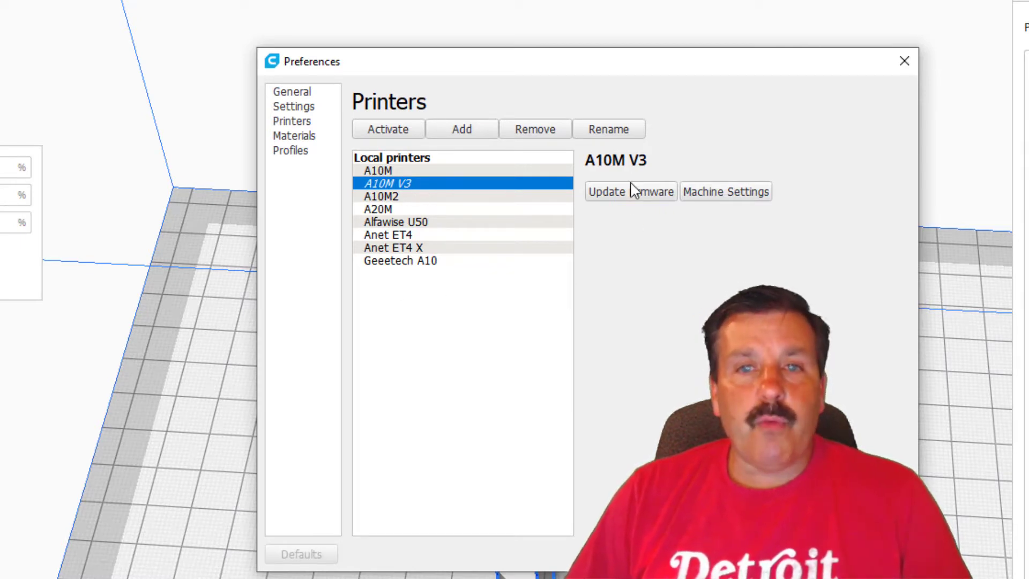
left_click(727, 191)
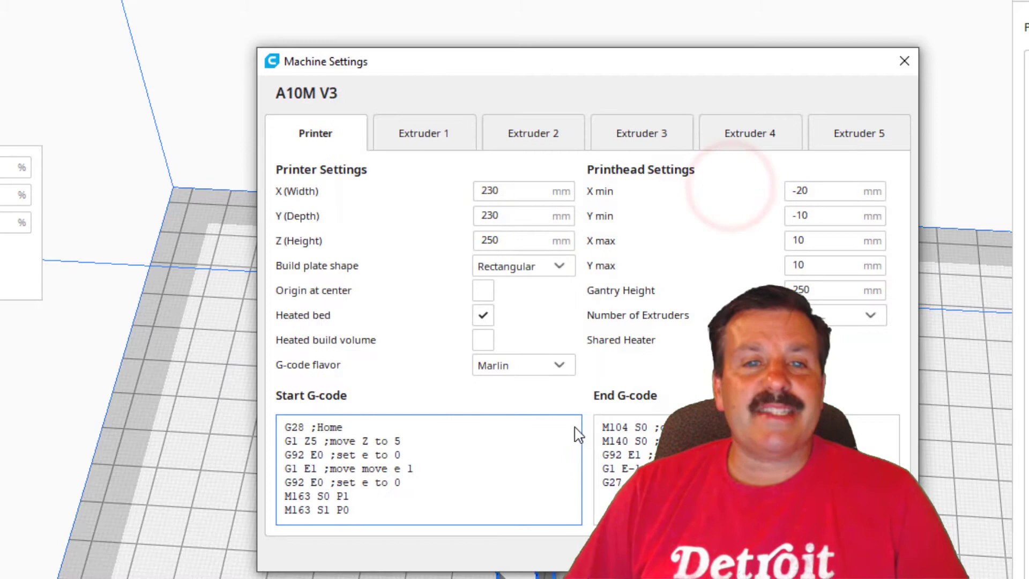
left_click_drag(525, 63, 523, 0)
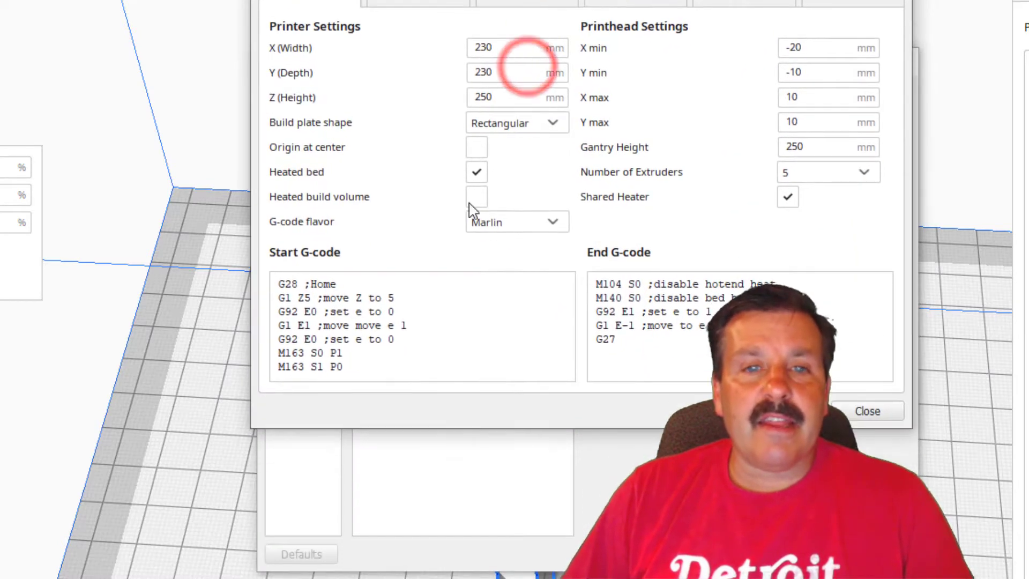
left_click(441, 427)
type("M164 S0 ;T0 = 100/0 M163 S0 P0 M163 S1 P1 M164 S1 ;T1 = 0/100 M163 S0 P.25 M163 S1 P.75 M164 S2 ;T2 = 75/25 M163 S0 P.75 M163 S1 P.25 M164 S3 ;T3 = 25/75 M163 S0 P.5 M163 S1 P.5 M164 S4 ;T4 = 50/50 M166 S1 A3 Z10 I0 J1")
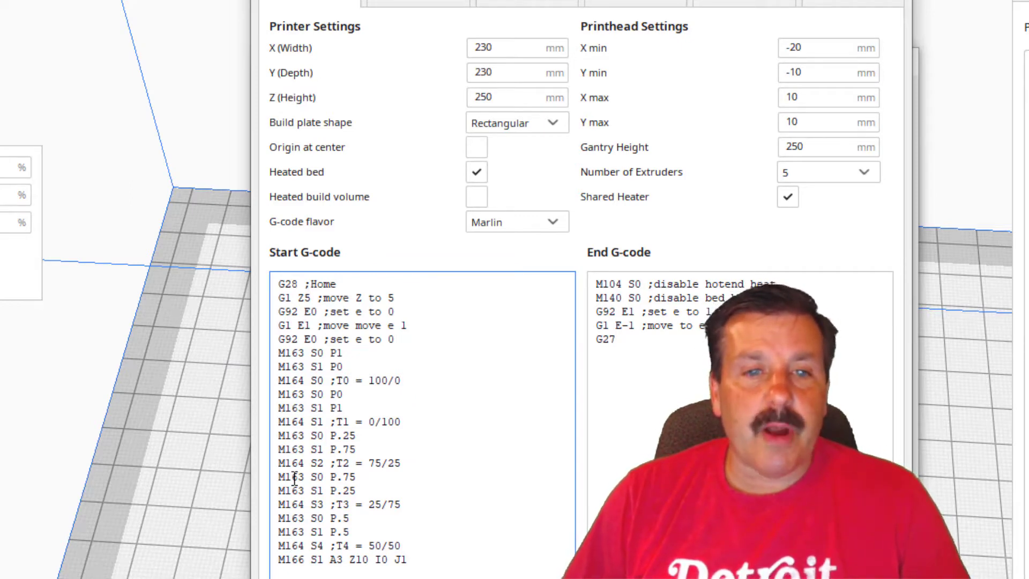
- Edit the gradient line's heights from A3 Z10 to A2 Z6
left_click(429, 568)
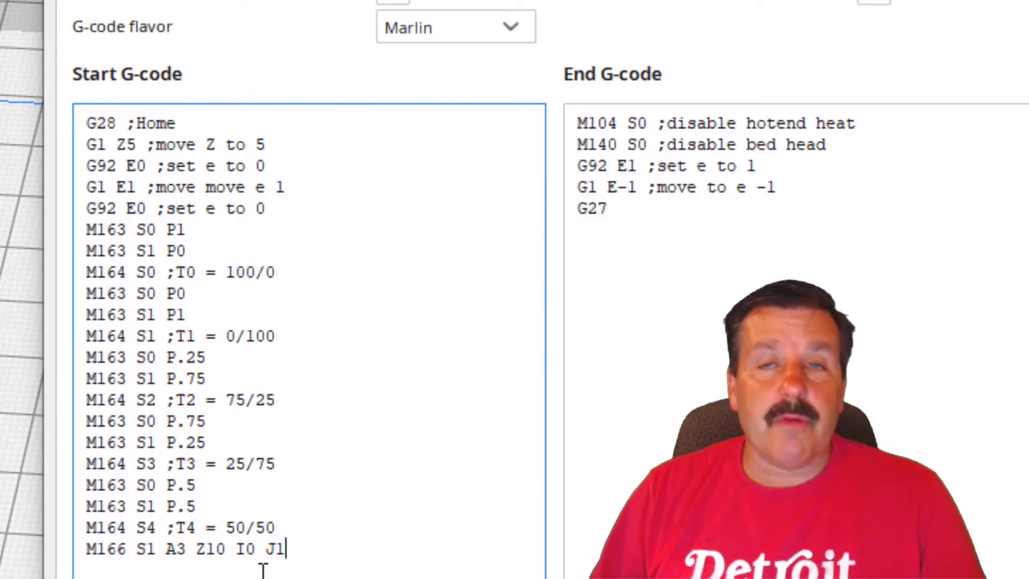
left_click(176, 549)
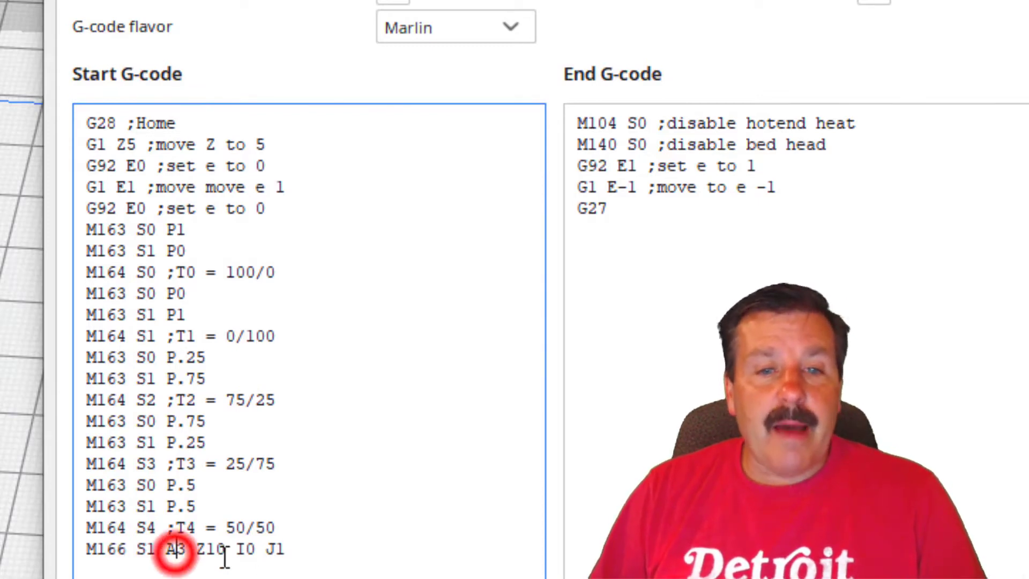
key("Delete")
type("2")
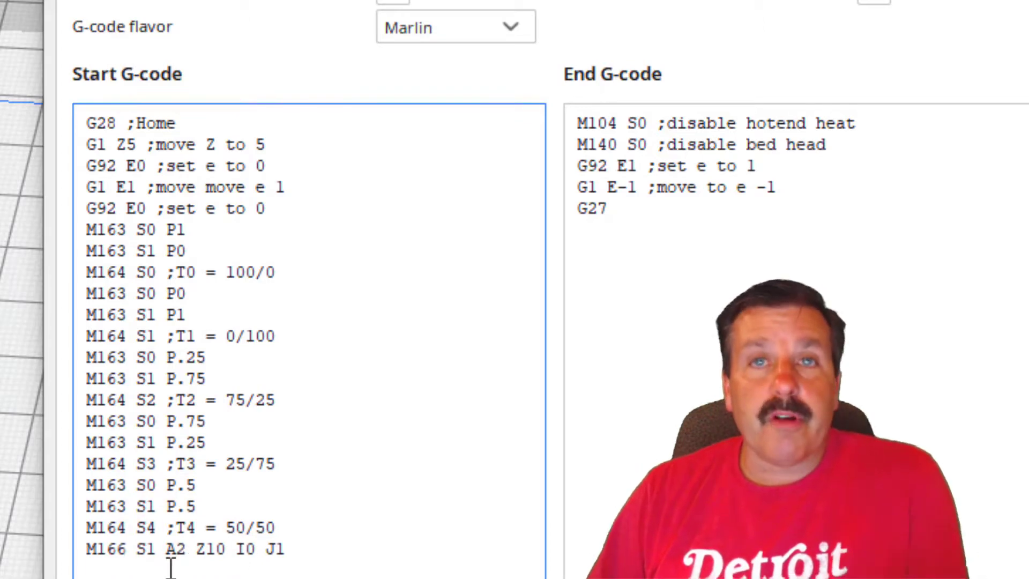
left_click(221, 548)
key("BackSpace")
key("BackSpace")
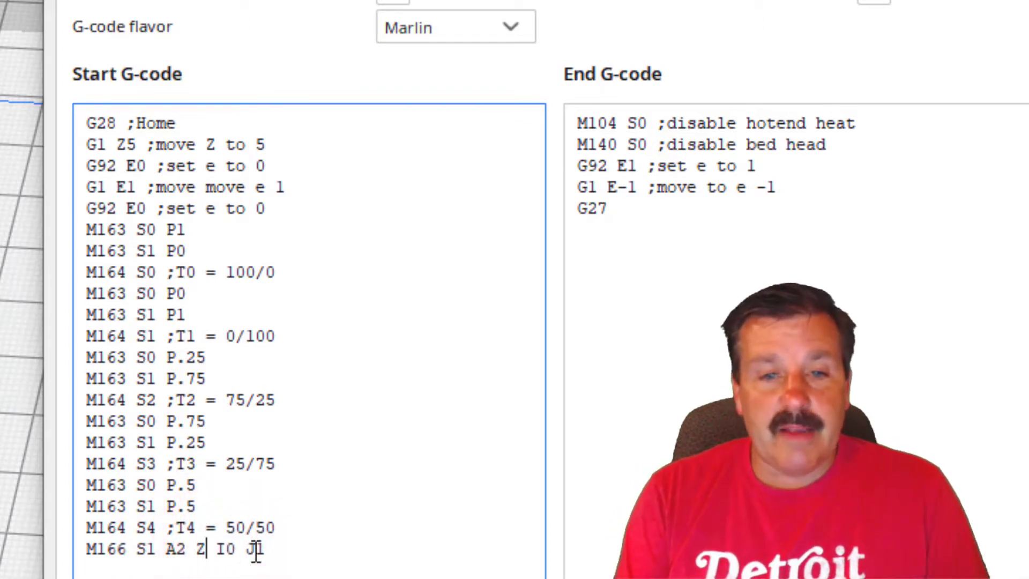
type("6")
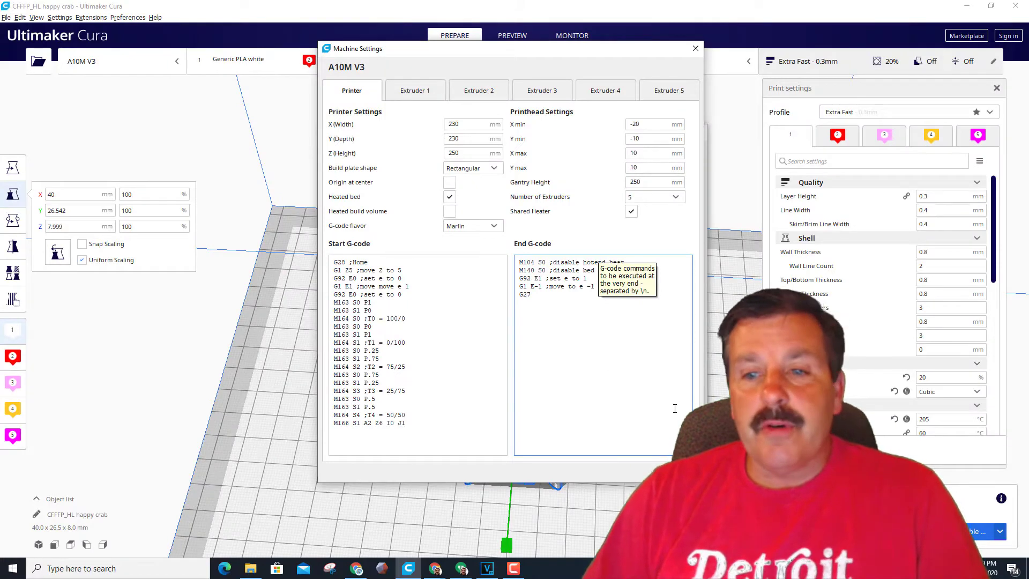
- Close Machine Settings and Preferences, then replace the name's CFFFP prefix with A10M_G_
left_click(670, 469)
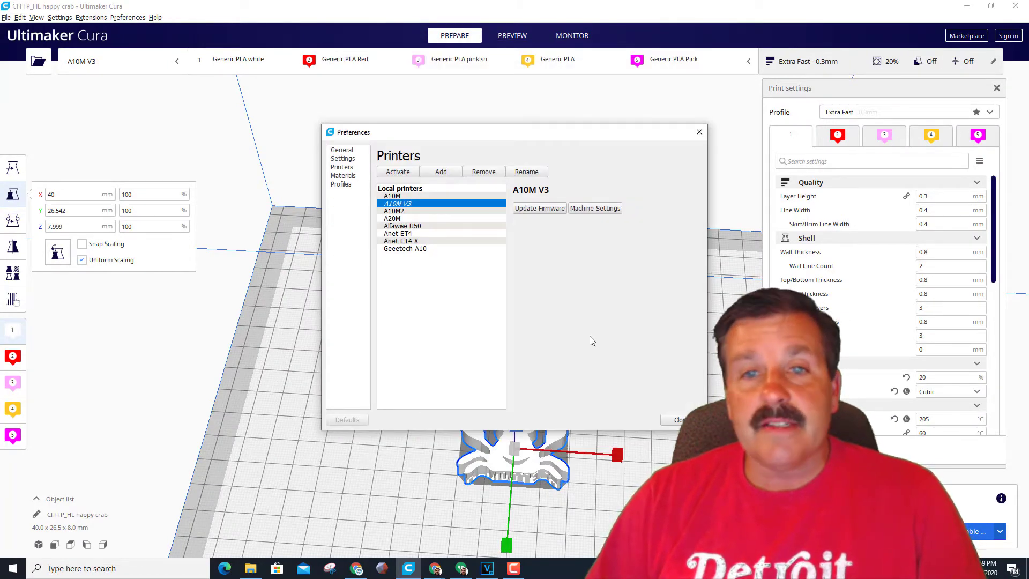
left_click(674, 418)
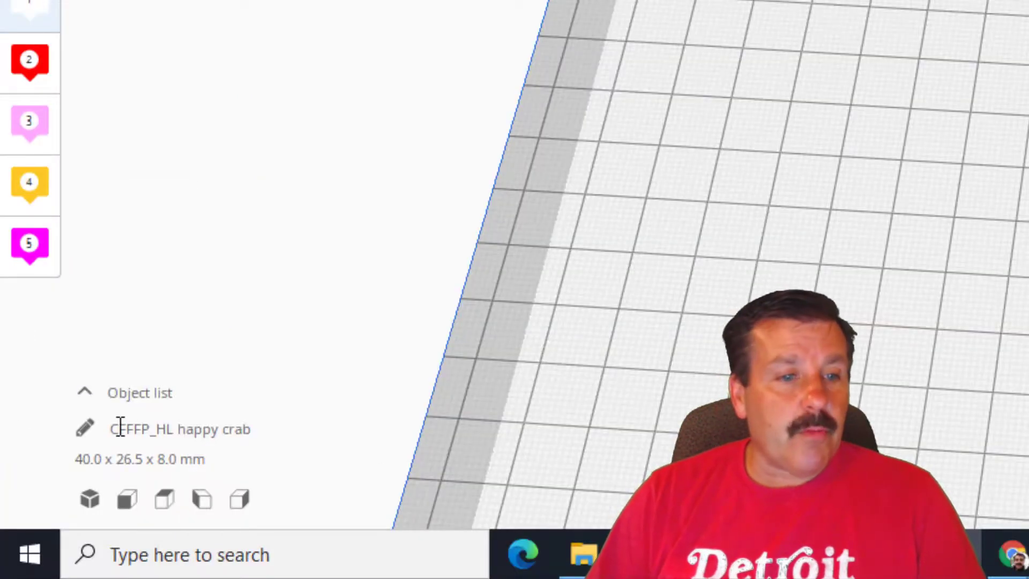
left_click(85, 427)
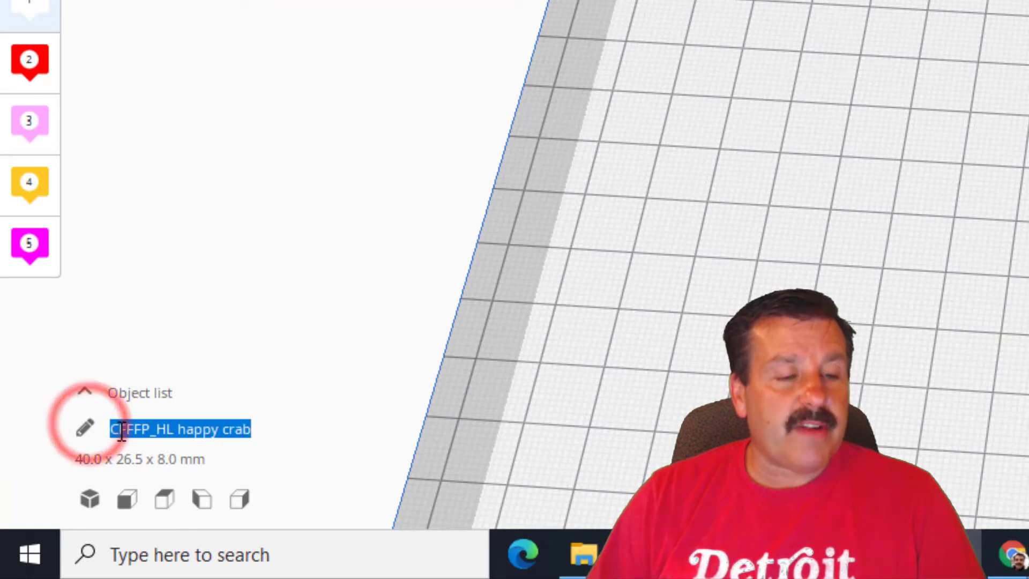
left_click_drag(149, 433, 73, 429)
type("A")
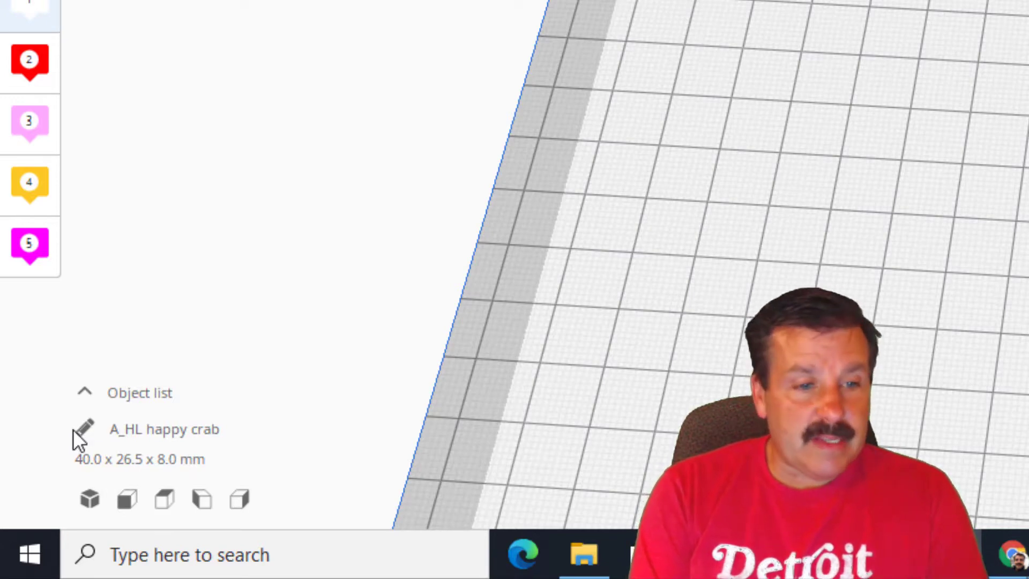
type("10M_")
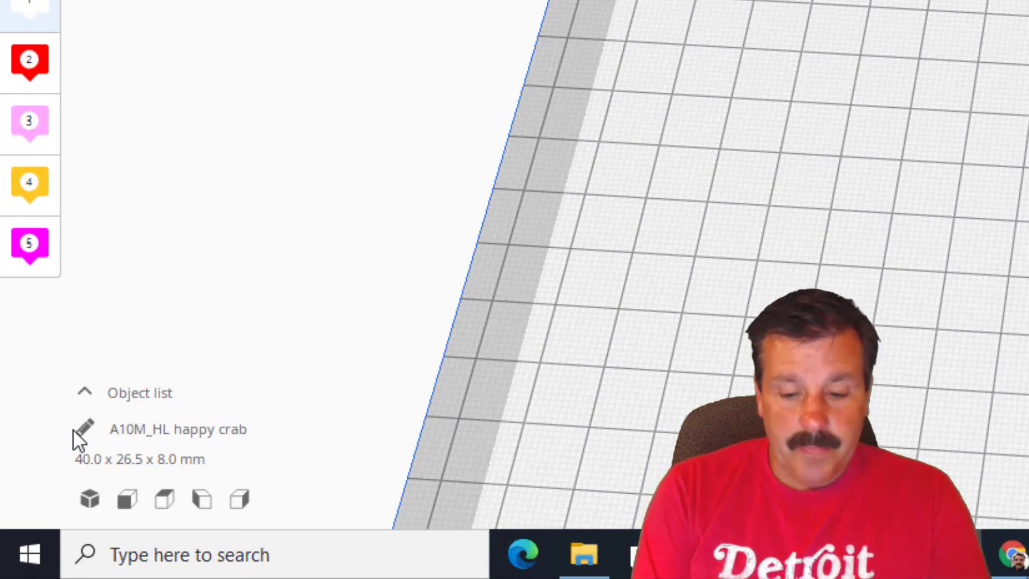
type("B_")
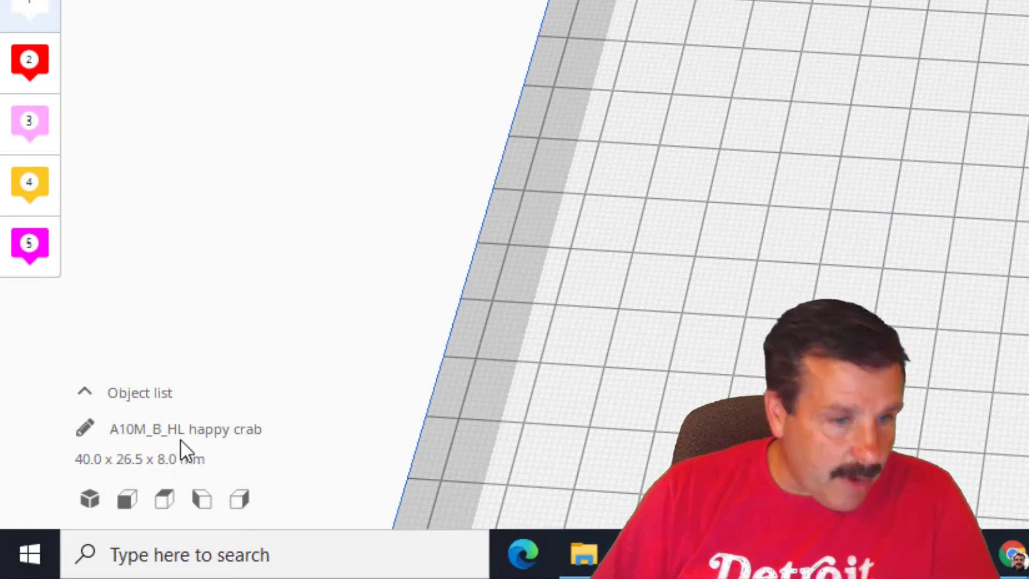
key("BackSpace")
key("BackSpace")
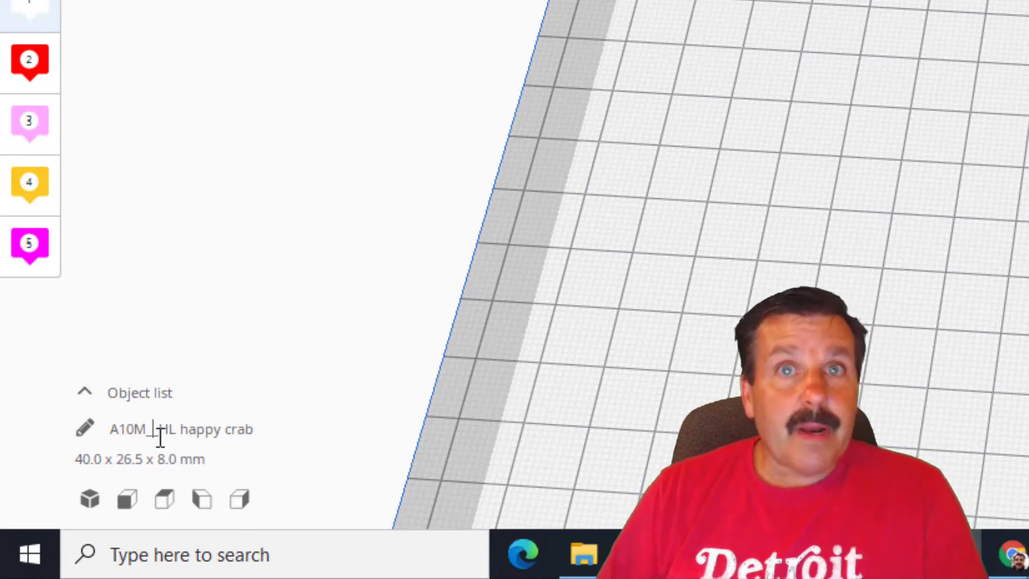
type("G_")
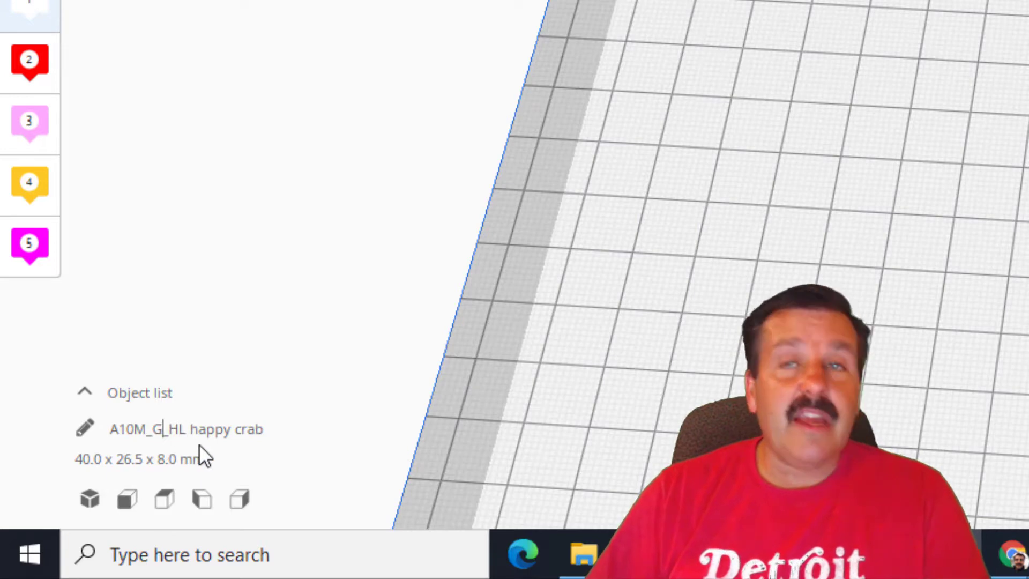
left_click(288, 433)
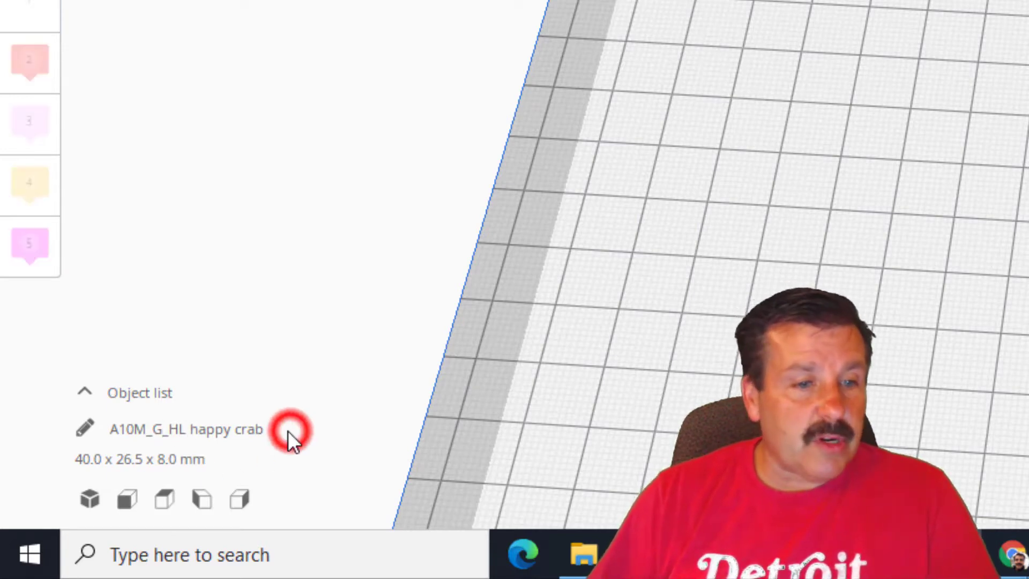